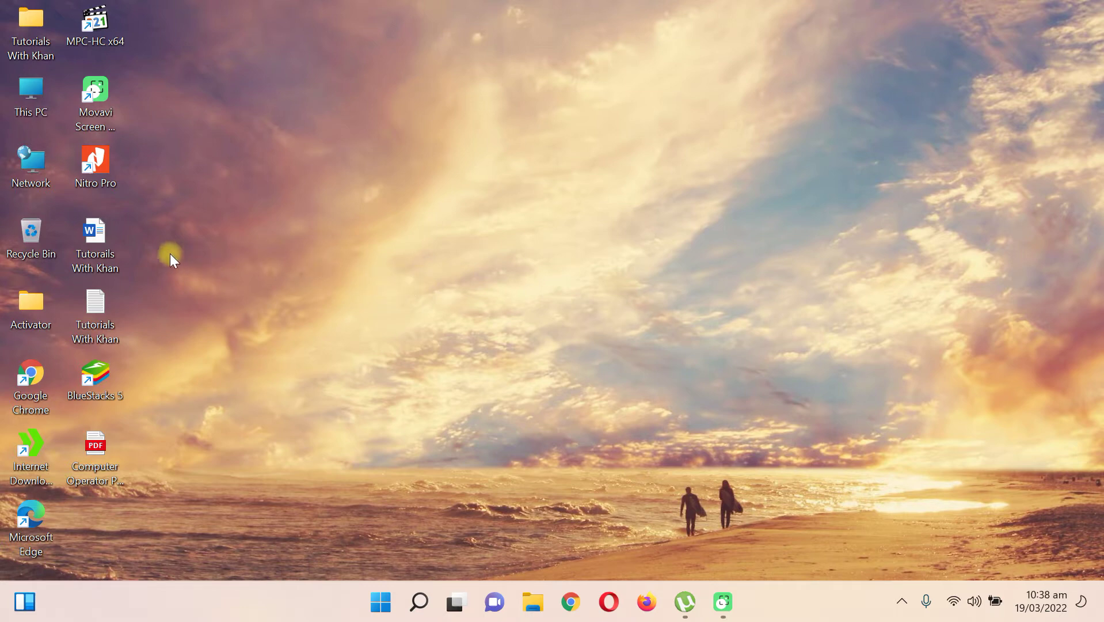
# Open the 'Tutorails With Khan' document from the desktop in Word.
pyautogui.doubleClick(111, 246)
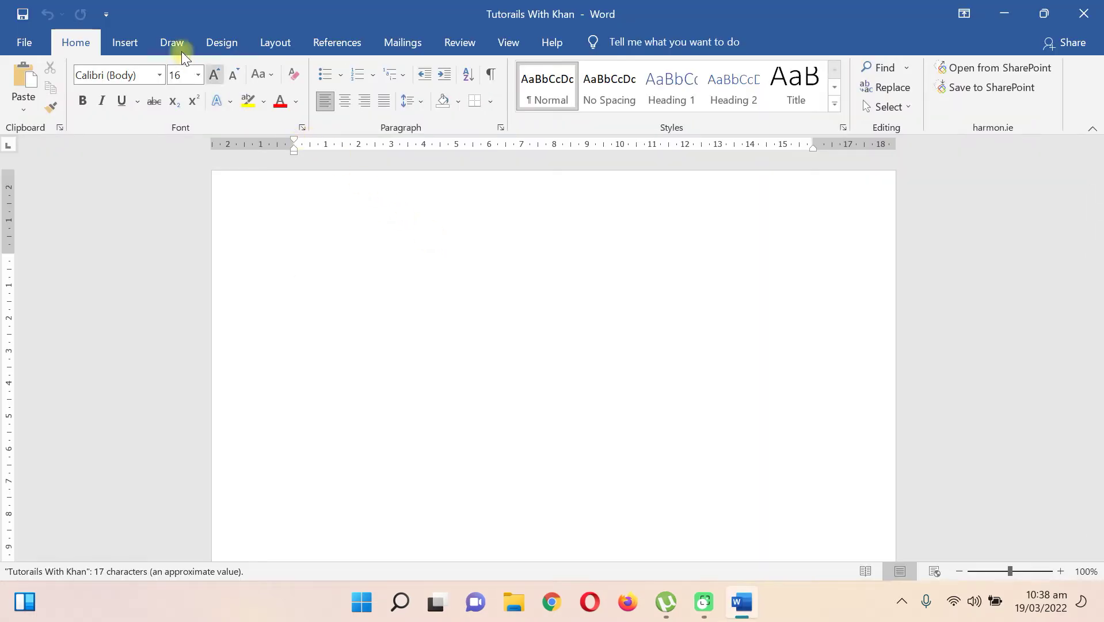
# Show the Insert ribbon and dismiss the Activation Wizard, returning focus to the document.
pyautogui.click(125, 42)
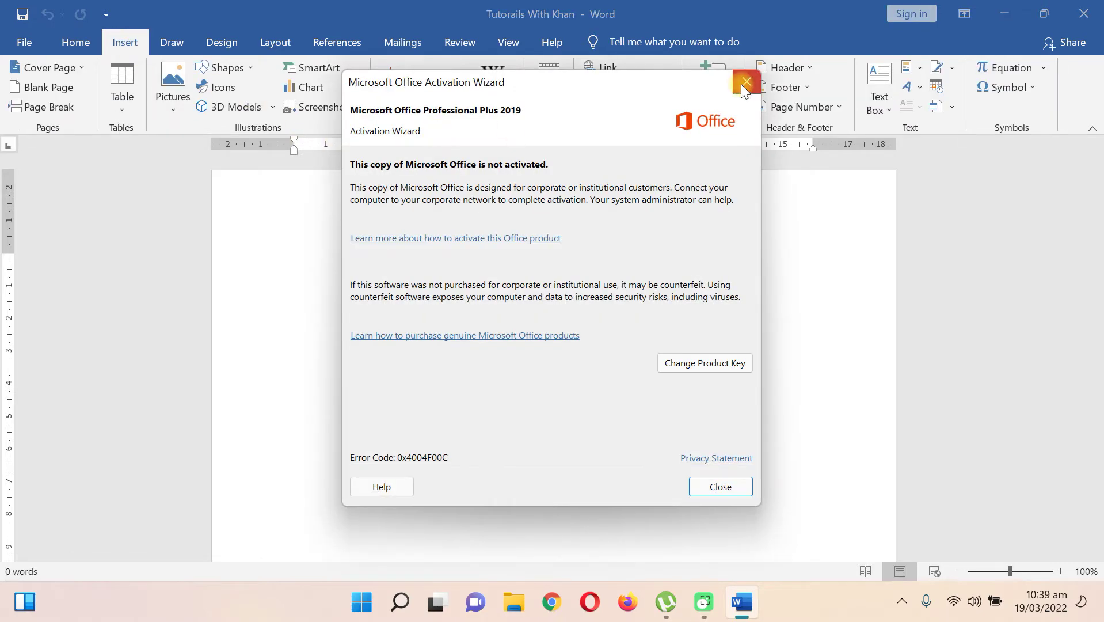
pyautogui.click(741, 83)
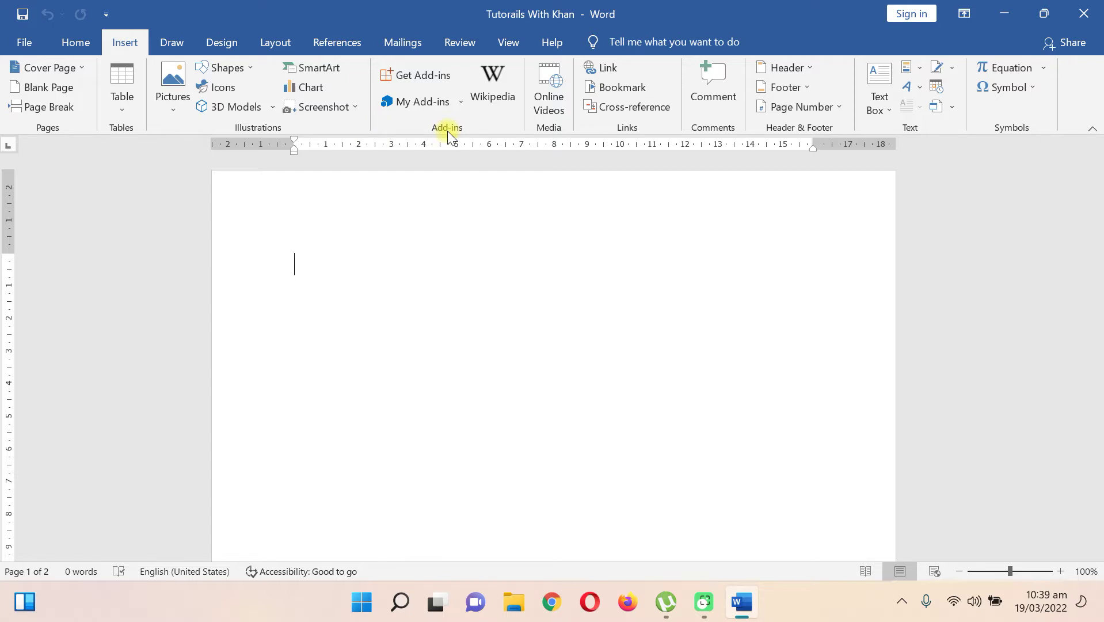
# Open the Office Add-ins store and filter it to the Education category.
pyautogui.click(441, 80)
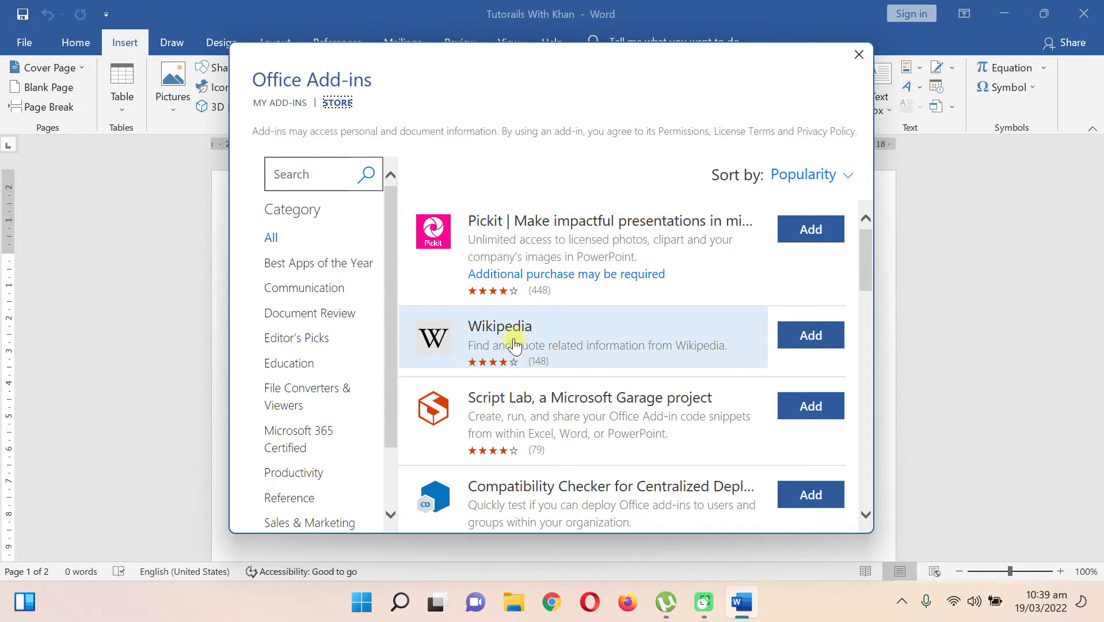
pyautogui.click(314, 175)
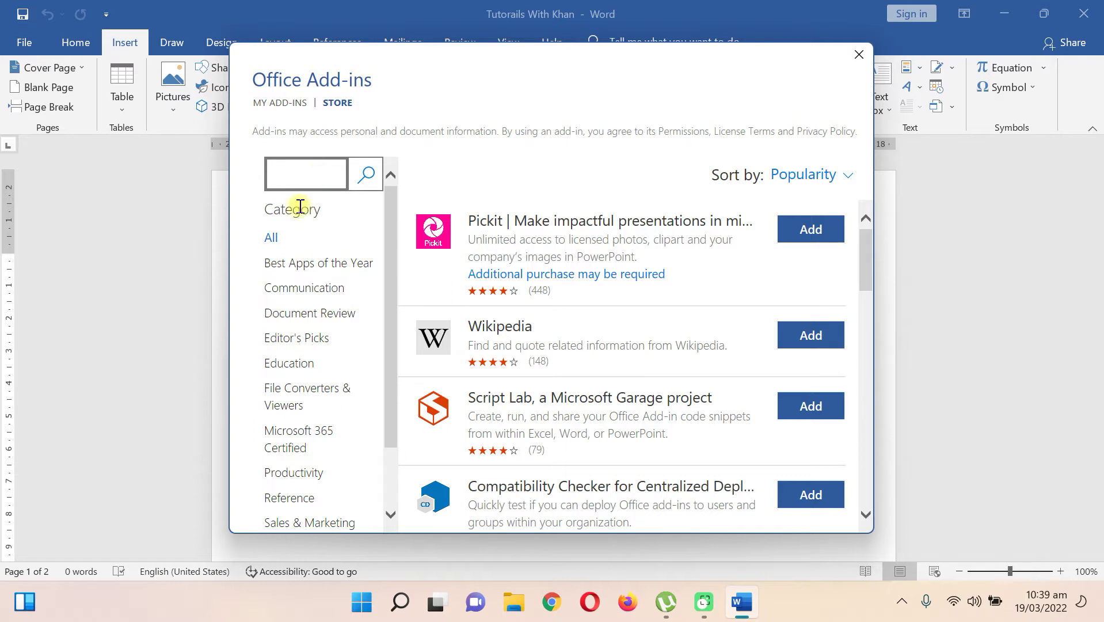
pyautogui.click(302, 369)
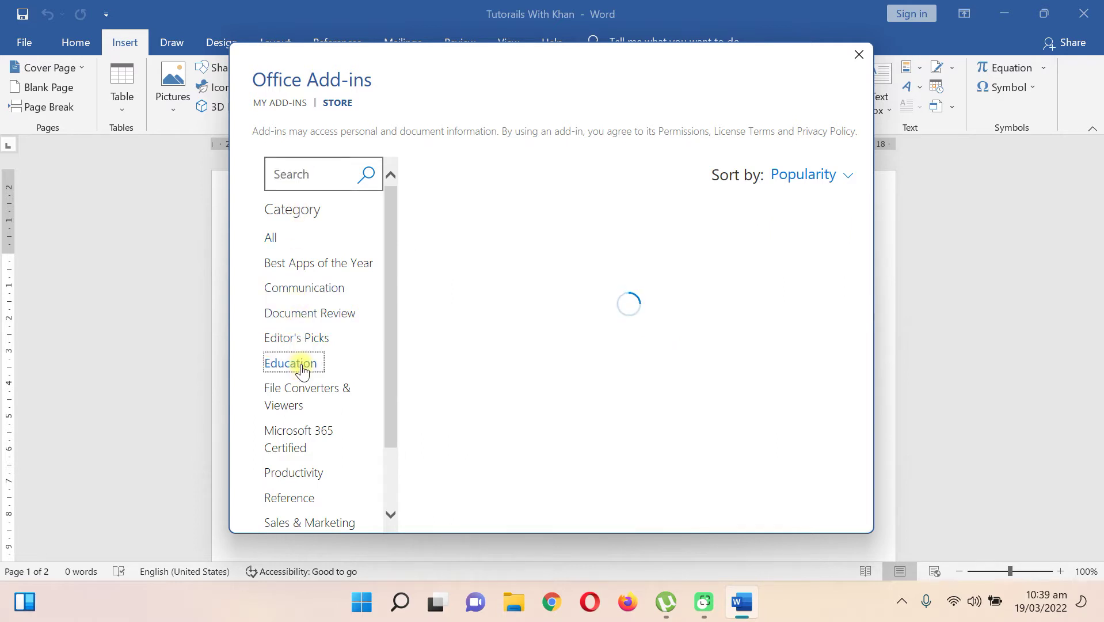
# Search the store for 'grammarly', then clear the search box.
pyautogui.click(321, 172)
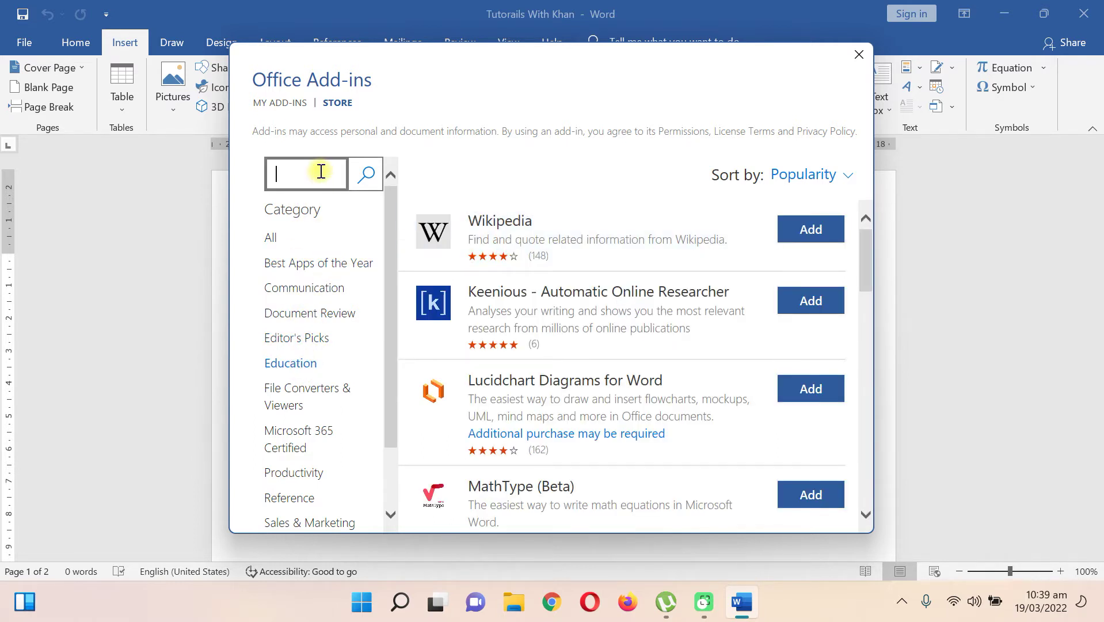
pyautogui.write('gra')
pyautogui.write('mmarly')
pyautogui.press('Return')
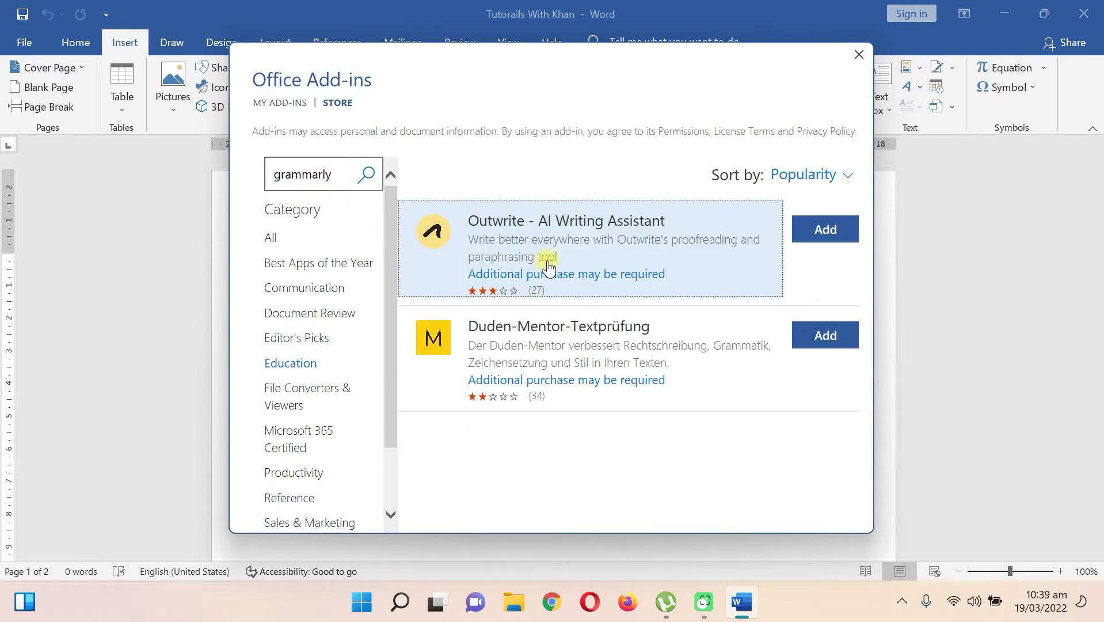
pyautogui.click(336, 175)
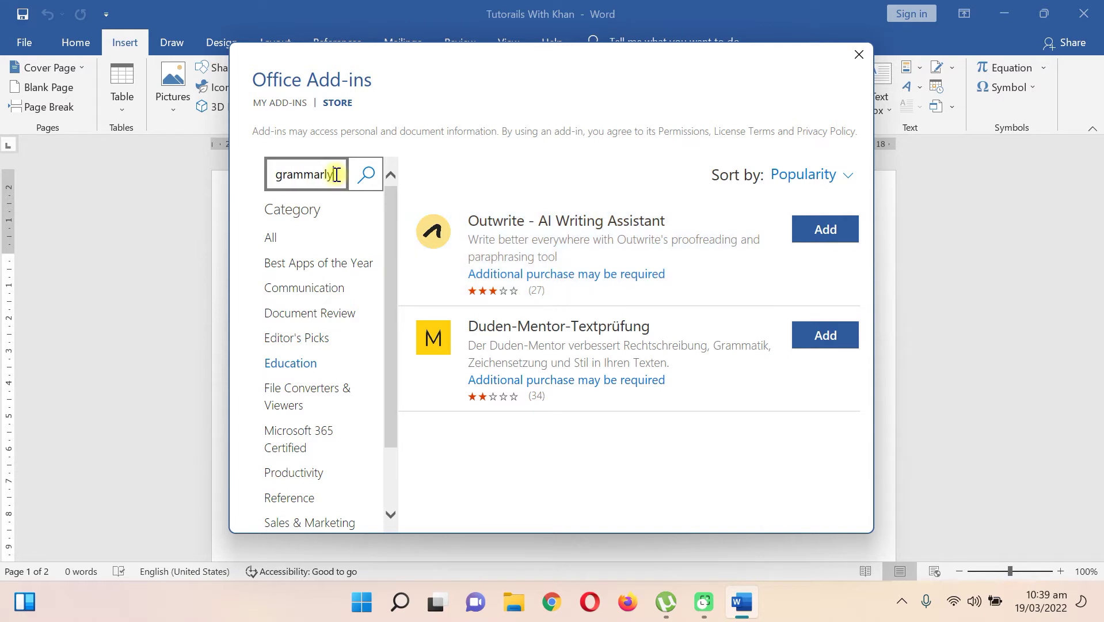
pyautogui.press('BackSpace')
pyautogui.press('BackSpace')
pyautogui.press('BackSpace')
pyautogui.press('BackSpace')
pyautogui.press('BackSpace')
pyautogui.press('BackSpace')
pyautogui.press('BackSpace')
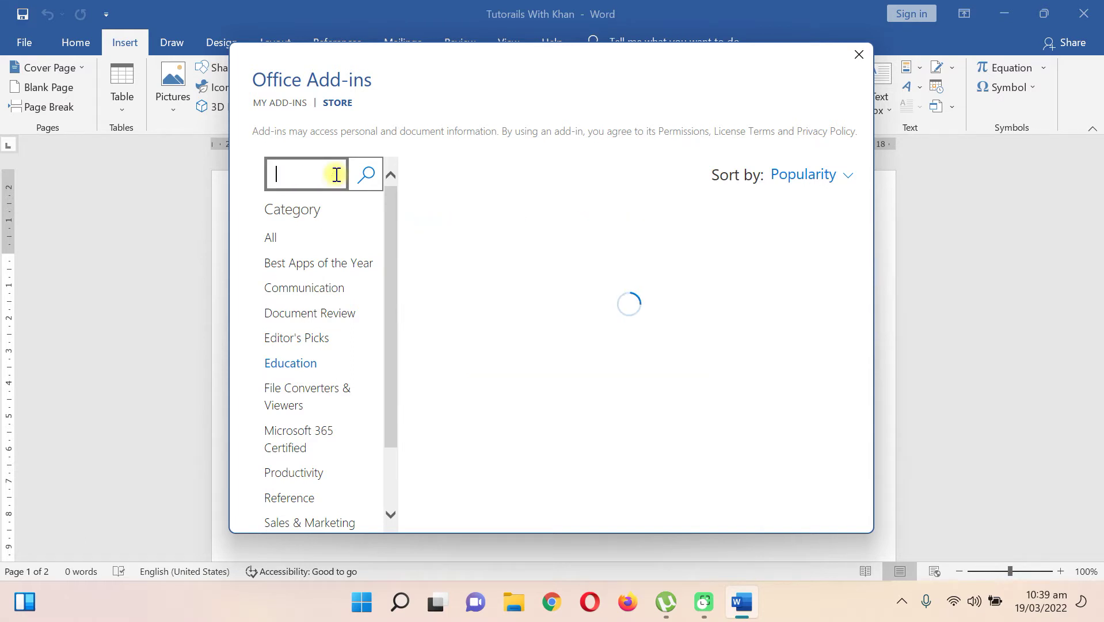
# Find DataFinder in the store listing and add it, accepting its license terms.
pyautogui.scroll(-1, 604, 310)
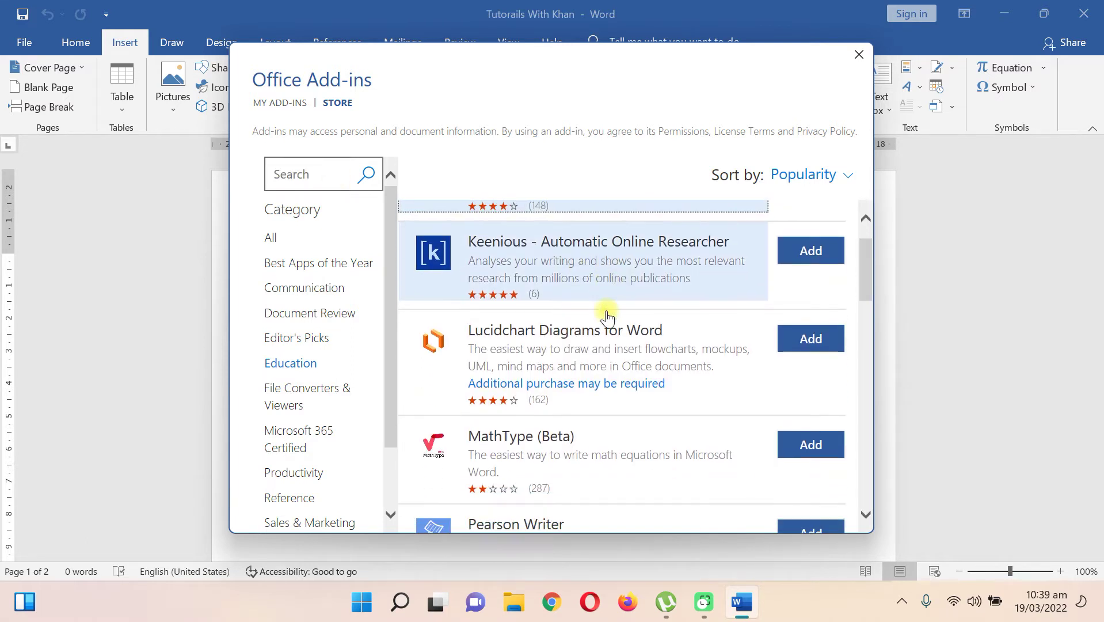
pyautogui.scroll(-1, 594, 309)
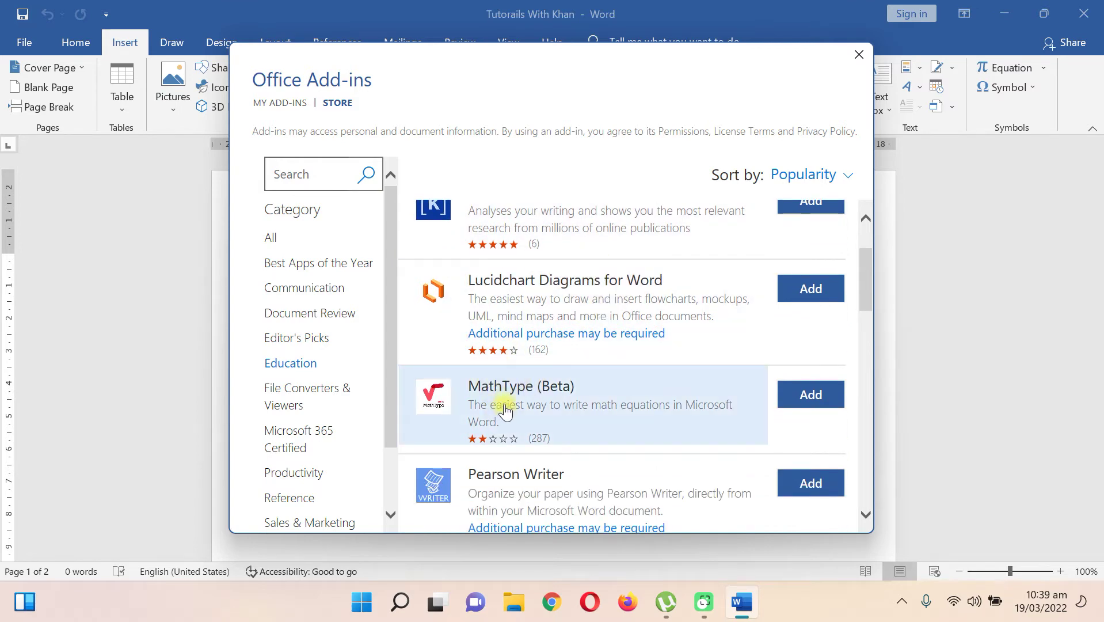
pyautogui.scroll(-1, 507, 406)
pyautogui.scroll(-2, 507, 406)
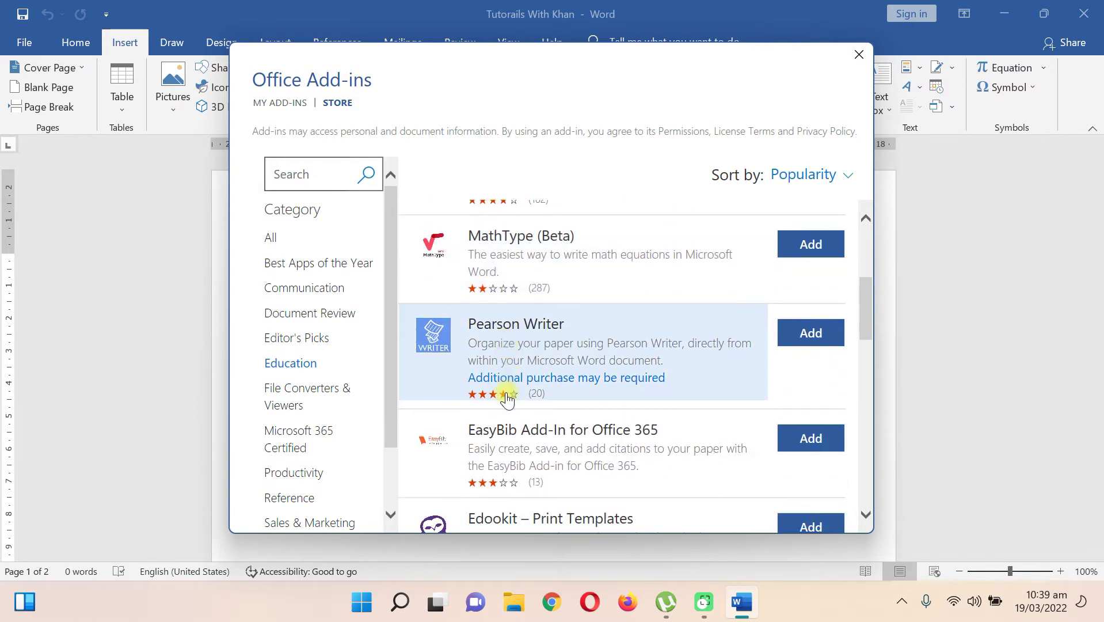
pyautogui.scroll(-1, 506, 399)
pyautogui.scroll(-1, 507, 398)
pyautogui.scroll(-1, 507, 399)
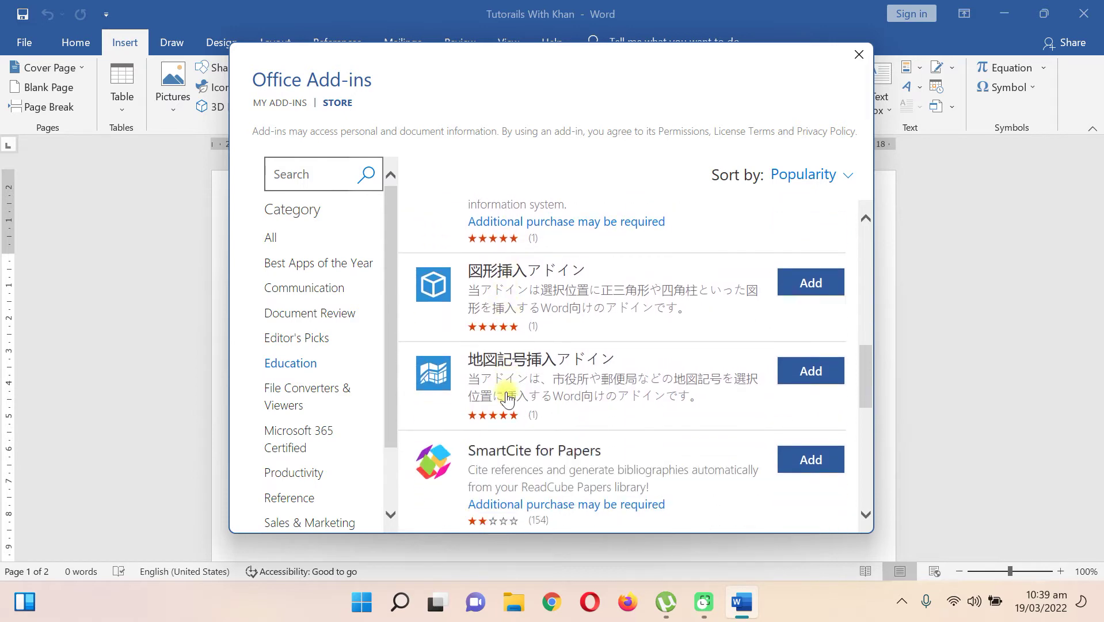
pyautogui.scroll(-1, 507, 399)
pyautogui.scroll(-1, 507, 391)
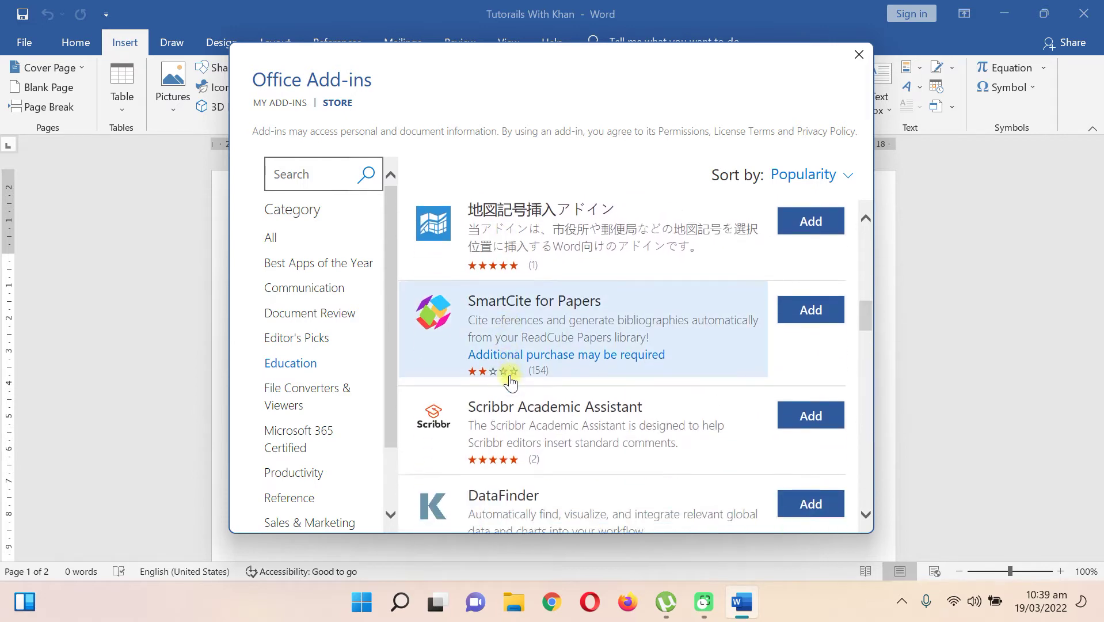
pyautogui.scroll(-1, 509, 383)
pyautogui.scroll(-1, 509, 377)
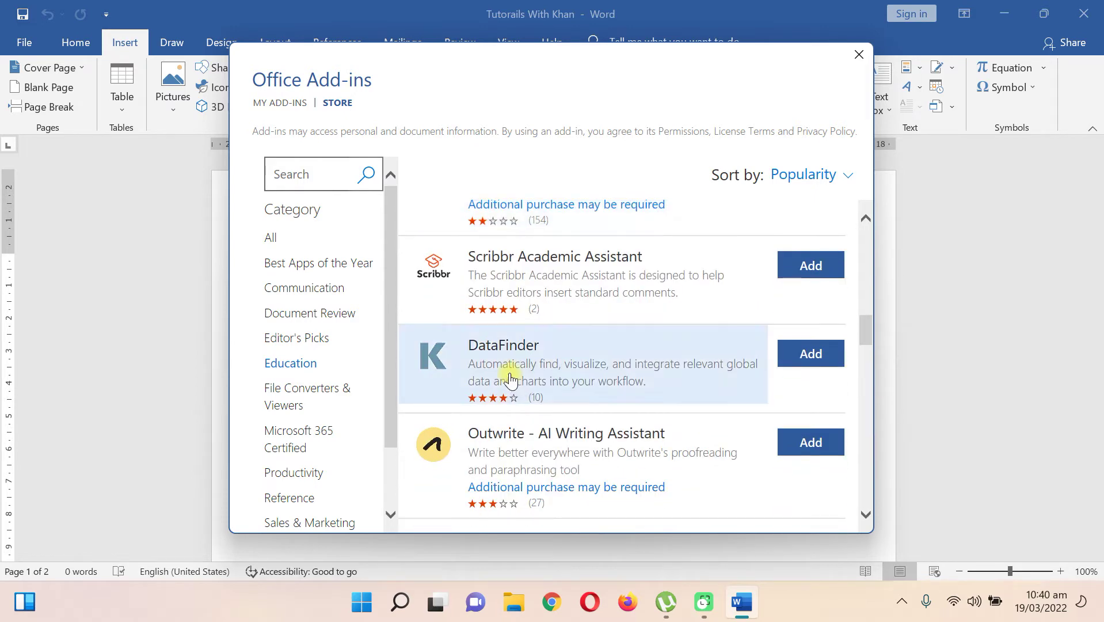
pyautogui.click(497, 352)
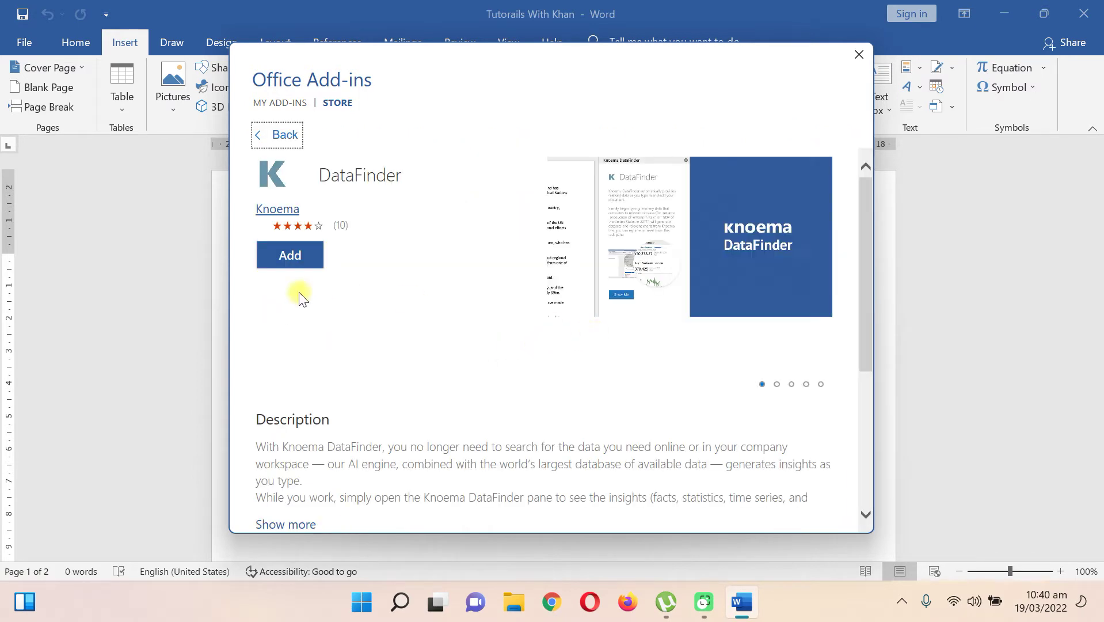
pyautogui.click(290, 256)
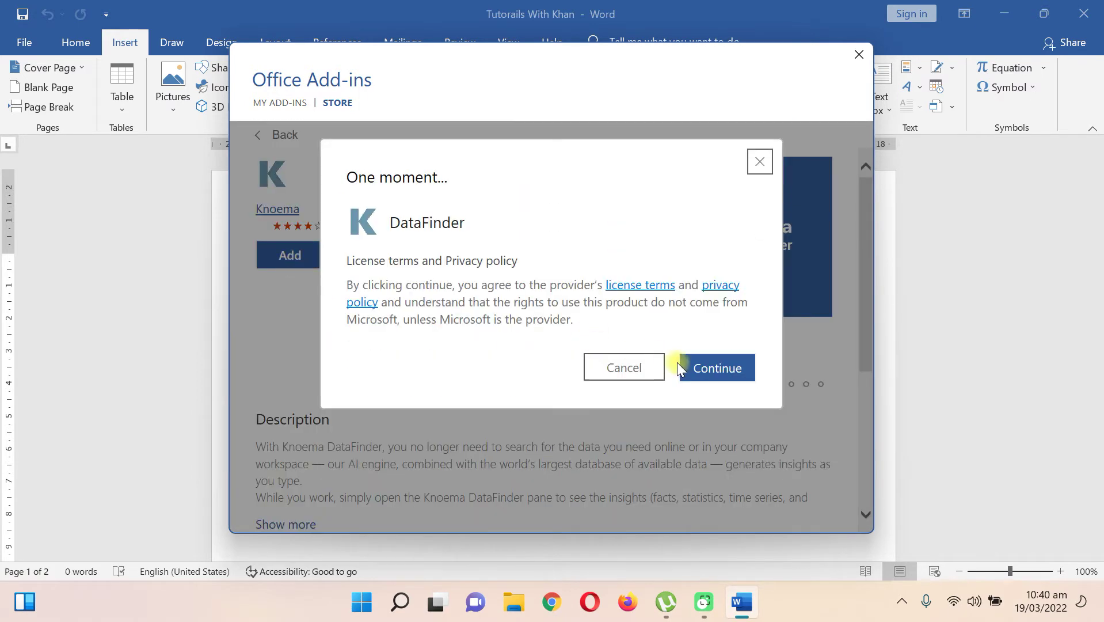
pyautogui.click(706, 375)
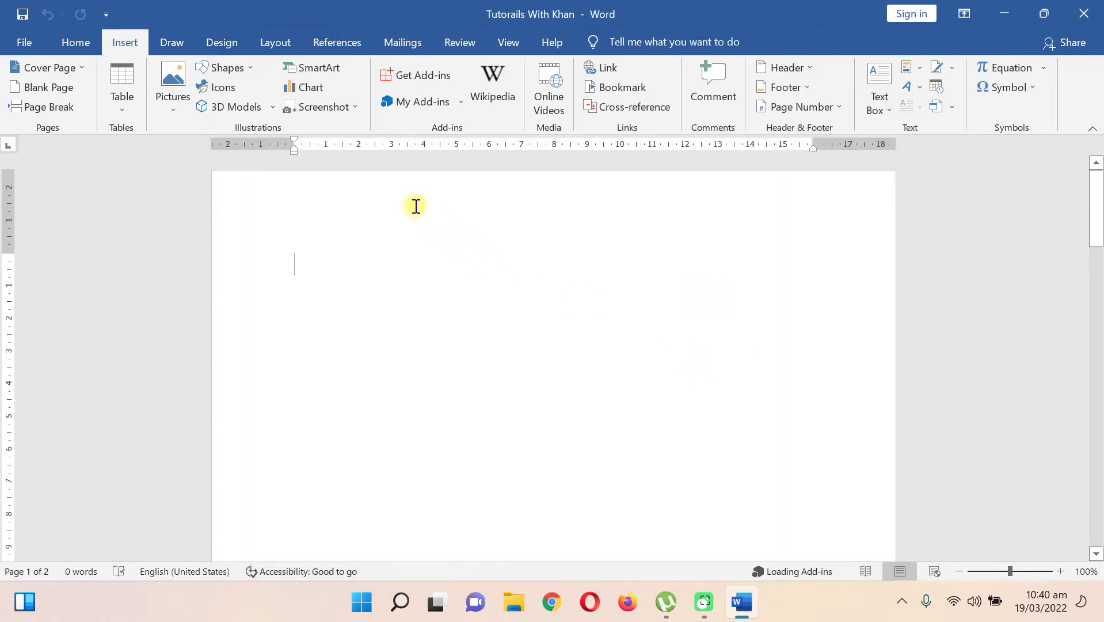
# Confirm Knoema DataFinder is on the Home ribbon, then open the My Add-ins list under Insert.
pyautogui.click(460, 99)
pyautogui.click(127, 42)
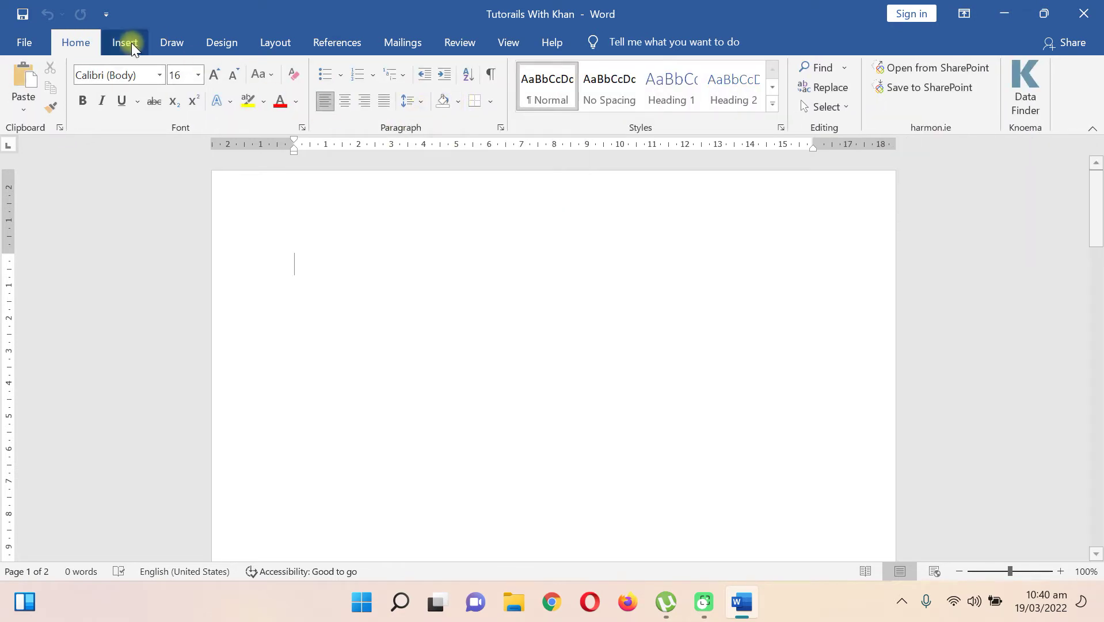
pyautogui.click(127, 42)
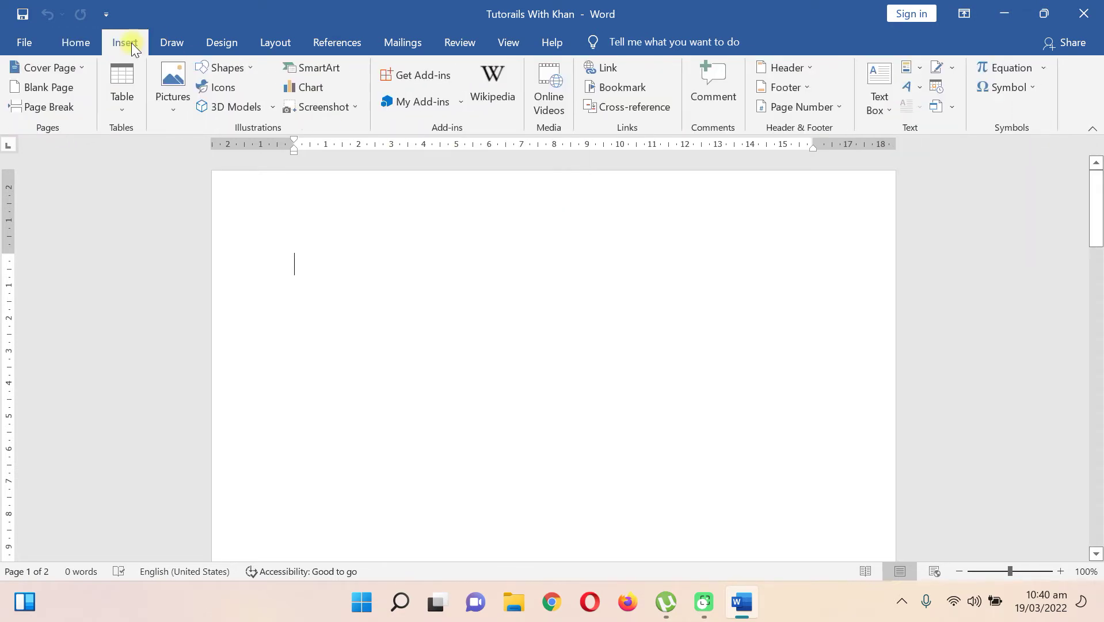
pyautogui.click(461, 101)
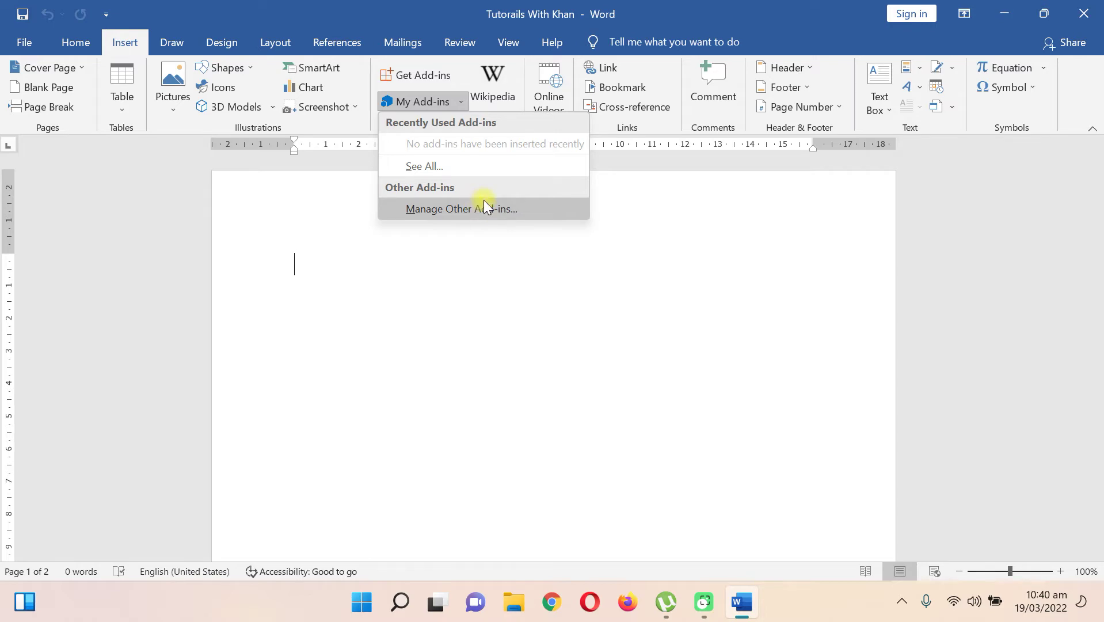
# In Word Options Add-ins, manage Templates and review the empty Templates and Add-ins dialog.
pyautogui.click(483, 208)
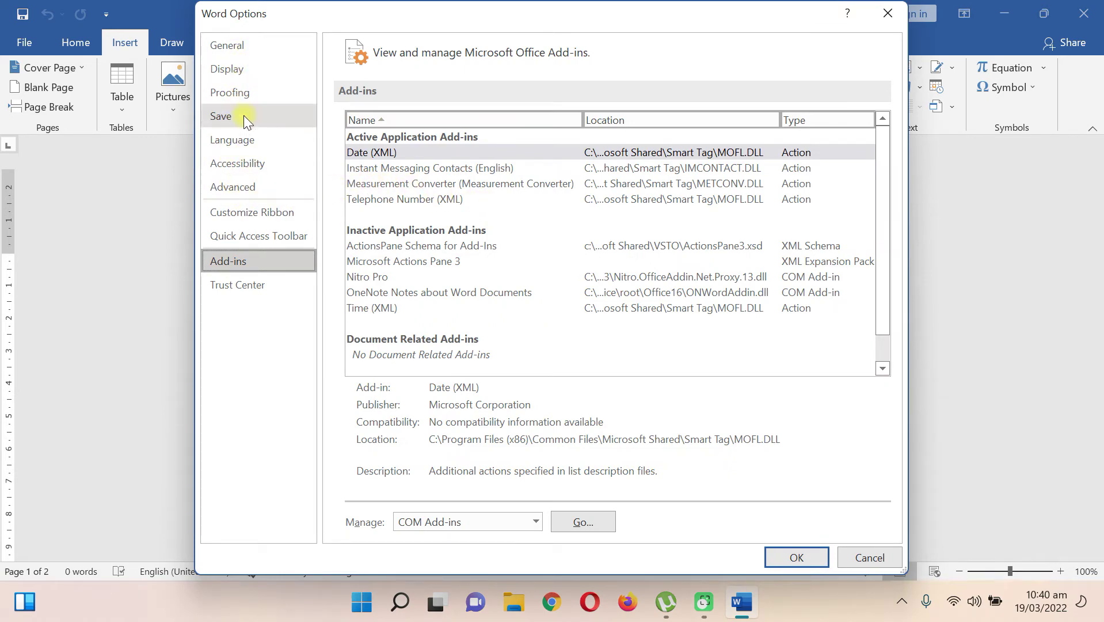
pyautogui.click(536, 523)
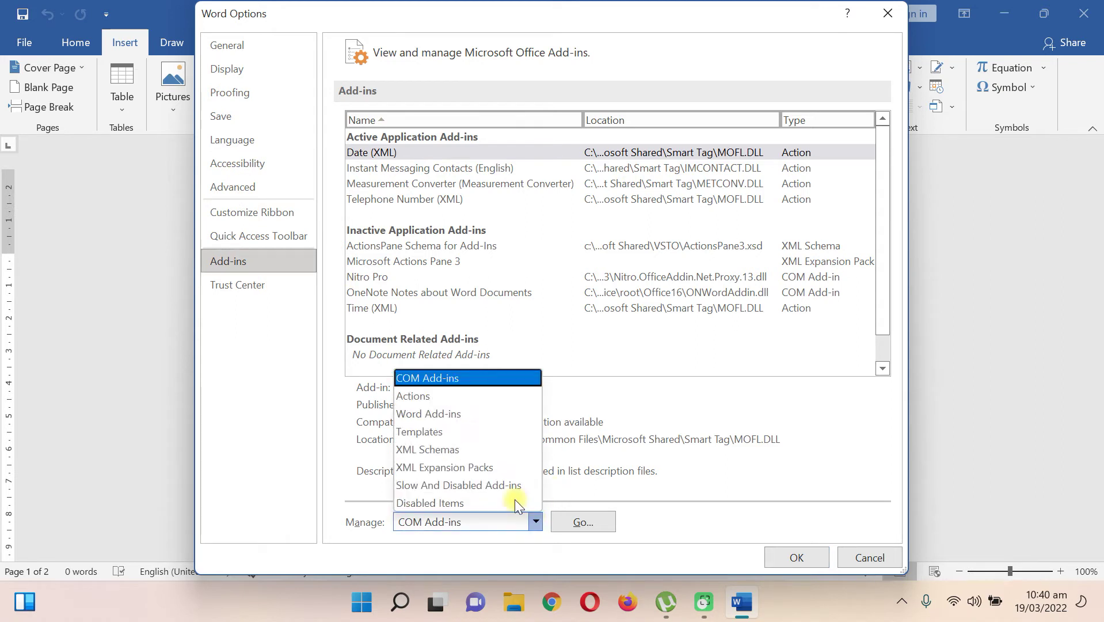
pyautogui.click(469, 433)
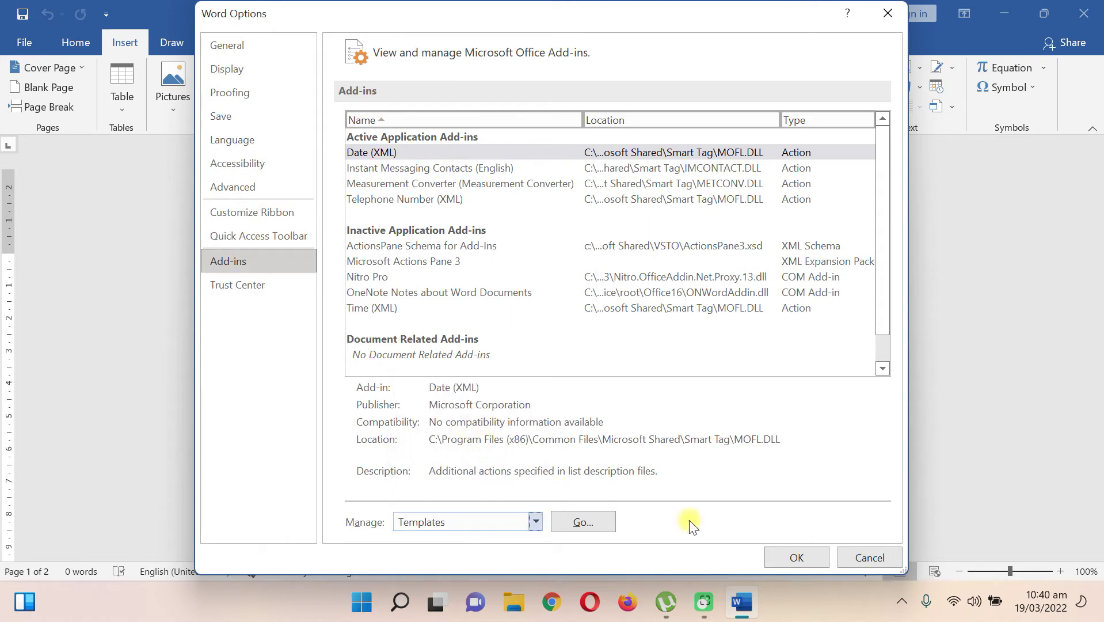
pyautogui.click(604, 524)
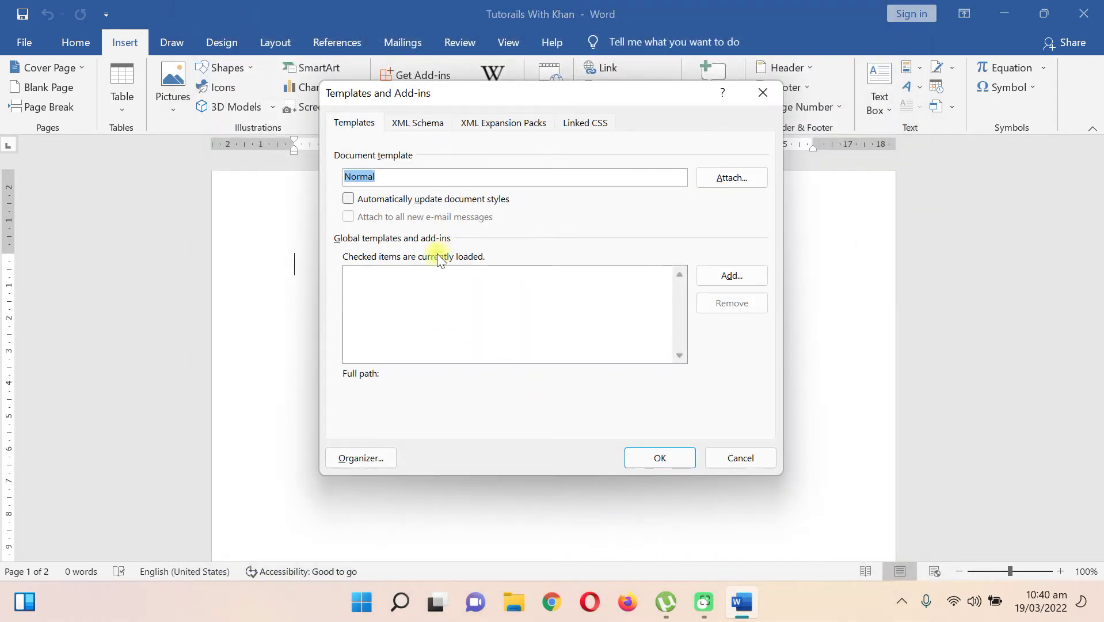
pyautogui.click(658, 455)
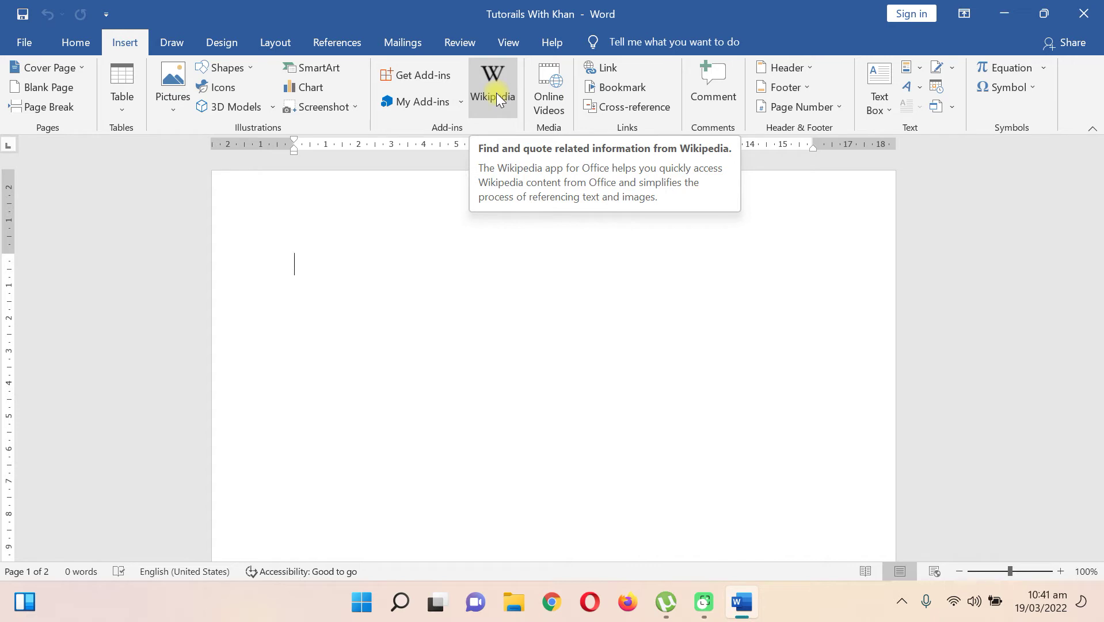
pyautogui.click(496, 94)
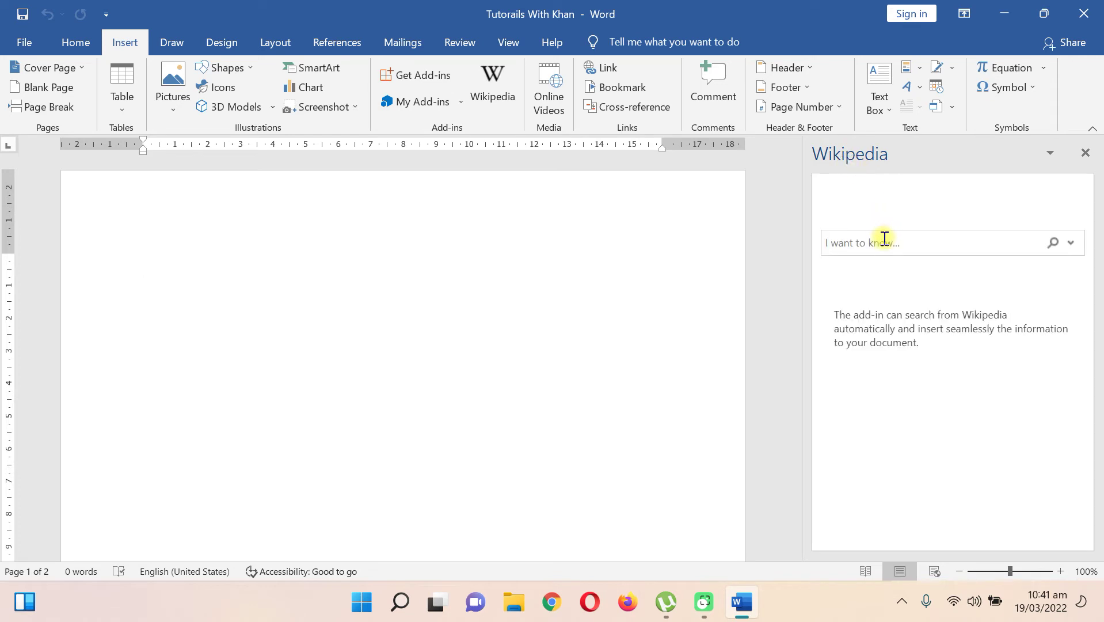
pyautogui.click(884, 243)
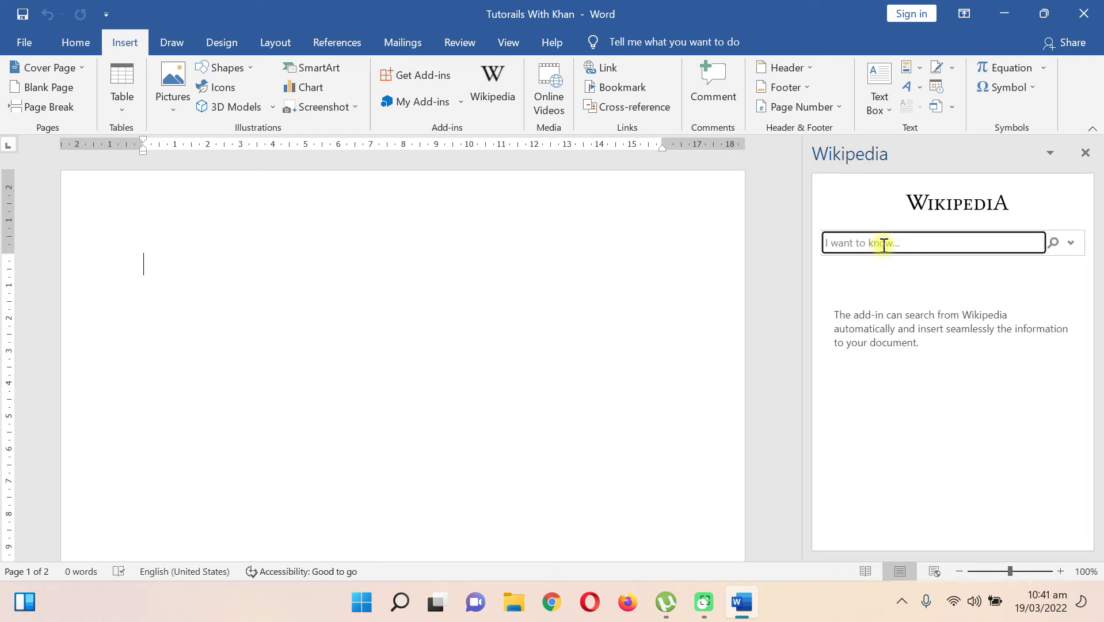
pyautogui.write('wo')
pyautogui.write('rd i')
pyautogui.write('nfo')
pyautogui.press('Return')
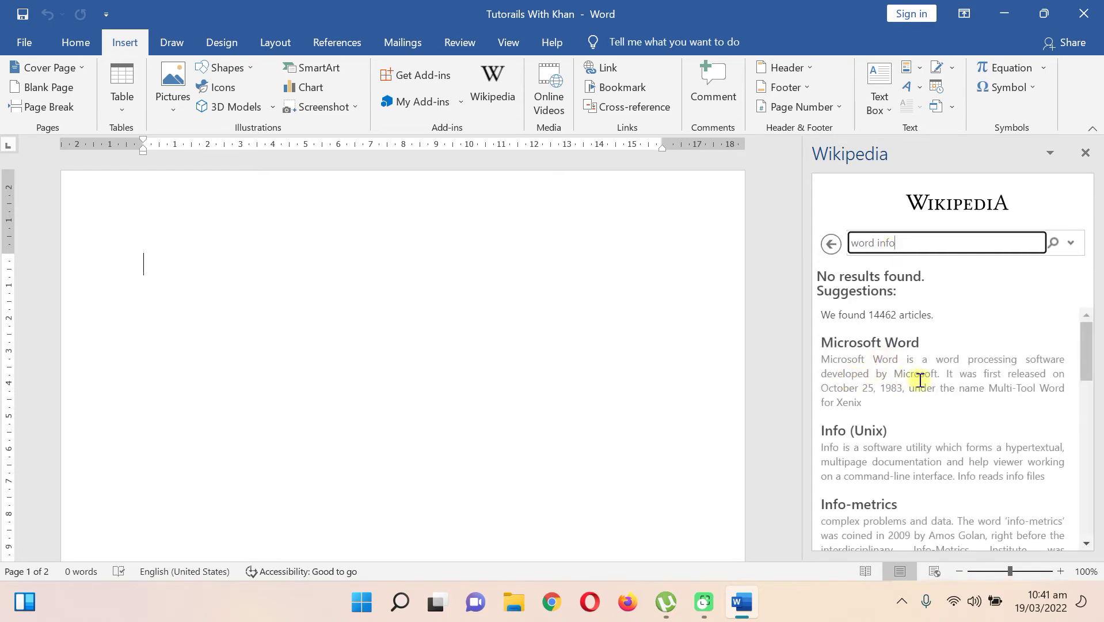
pyautogui.scroll(-1, 921, 377)
pyautogui.scroll(-1, 921, 377)
pyautogui.scroll(-2, 921, 377)
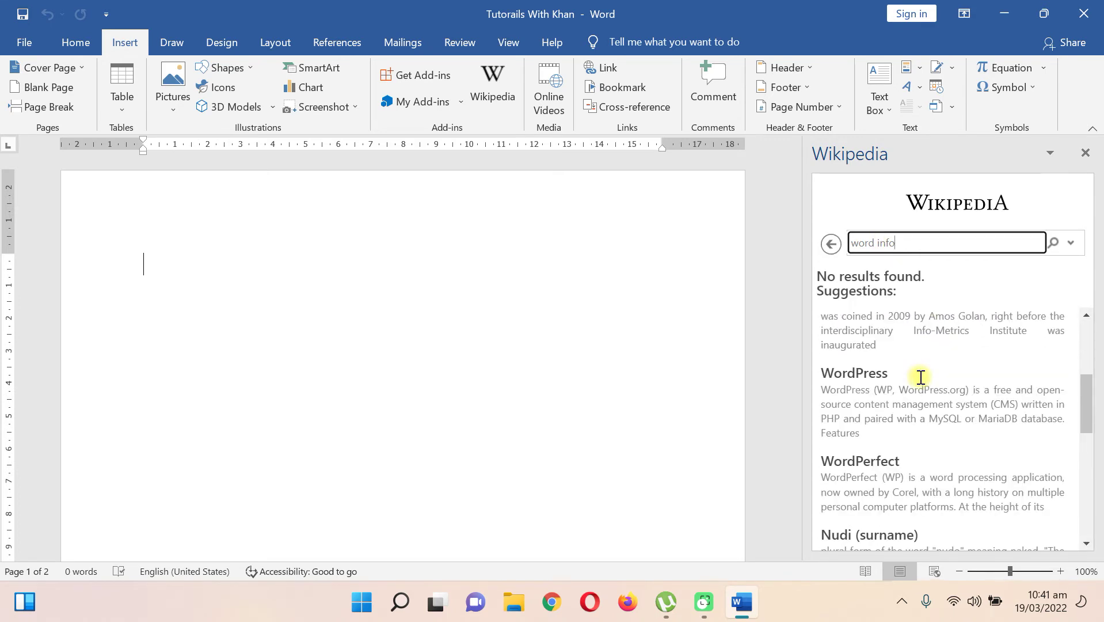
pyautogui.scroll(-2, 921, 377)
pyautogui.scroll(-2, 921, 377)
pyautogui.scroll(-2, 921, 377)
pyautogui.scroll(-2, 921, 377)
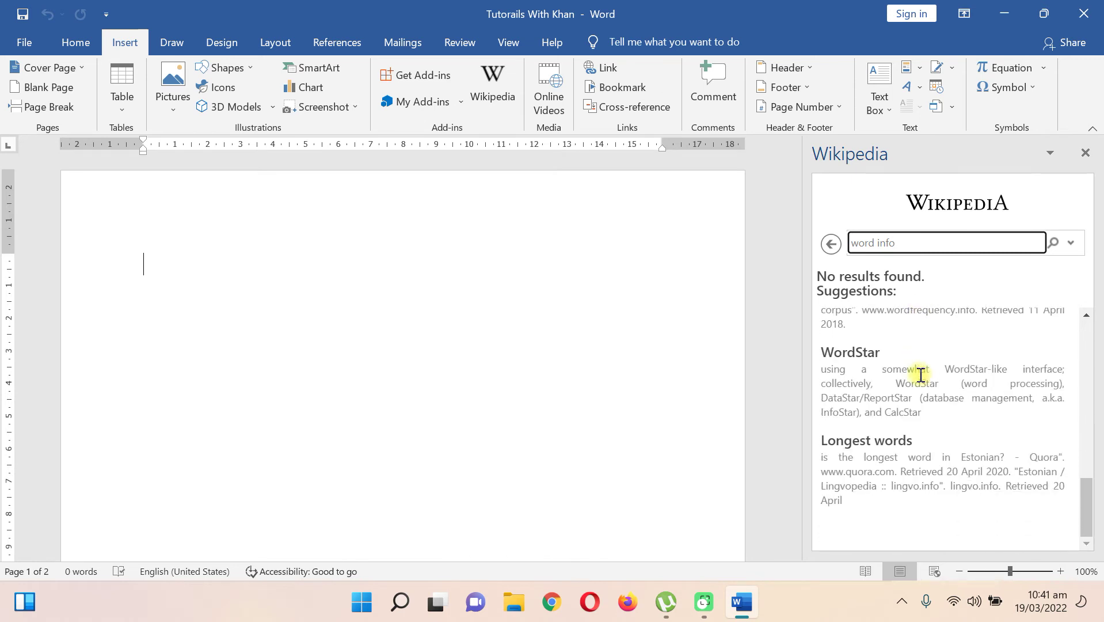
pyautogui.click(1086, 154)
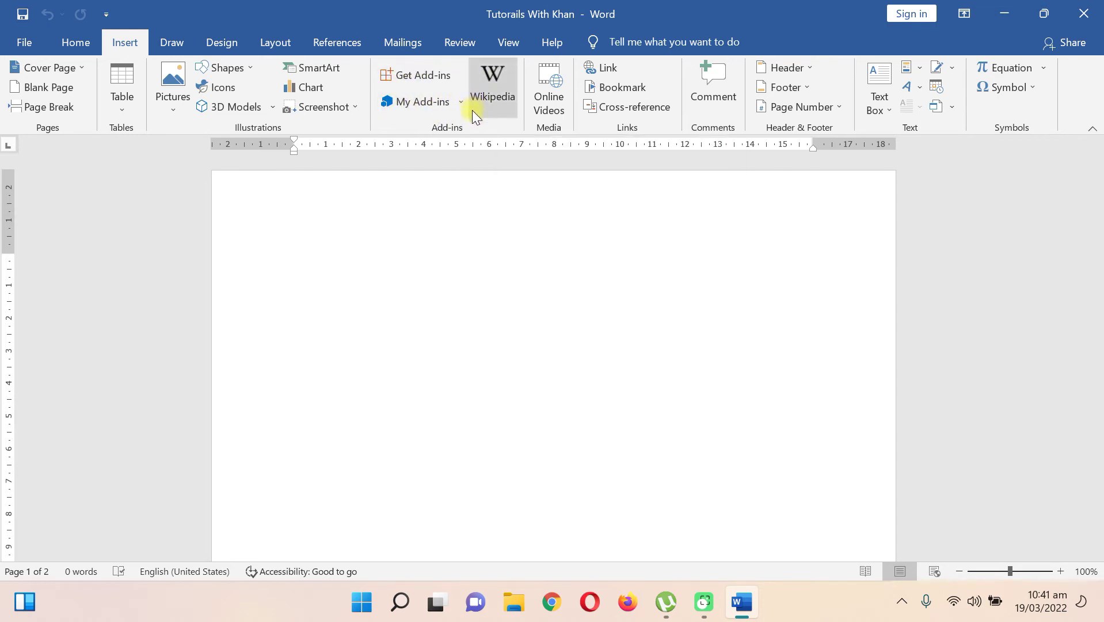
# Add Pickit from the Office Add-ins STORE listing, agreeing to its terms and conditions.
pyautogui.click(400, 76)
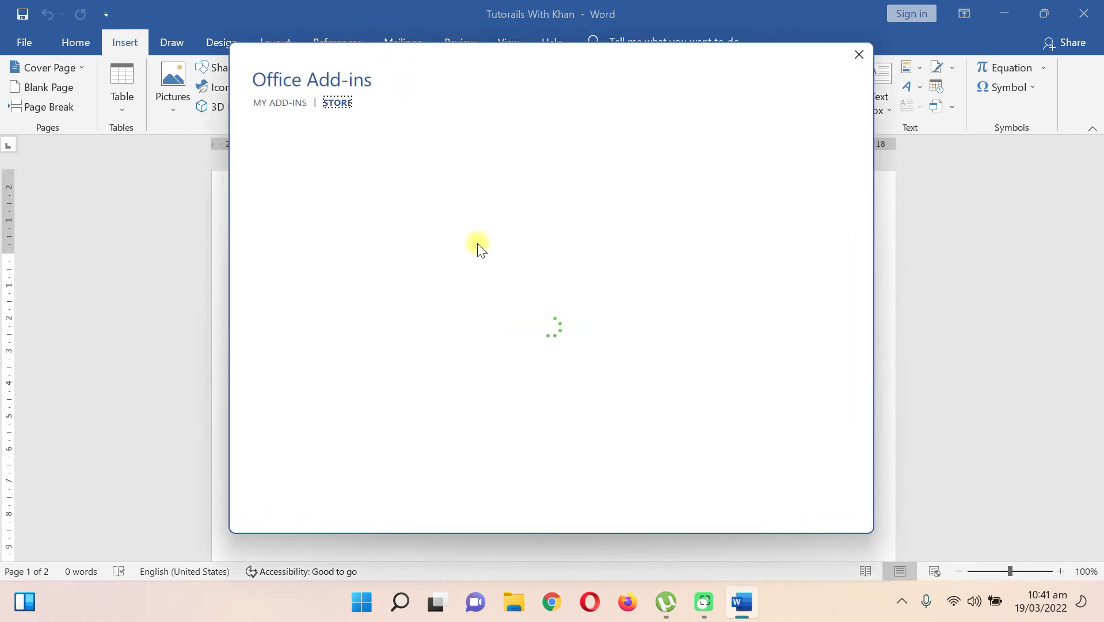
pyautogui.click(337, 104)
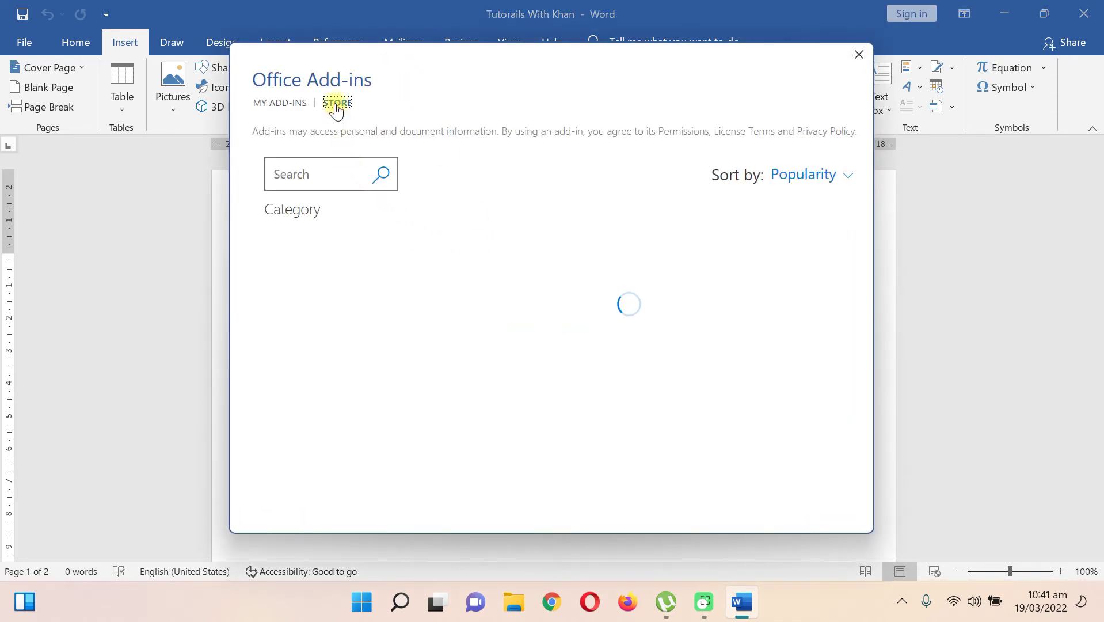
pyautogui.click(337, 104)
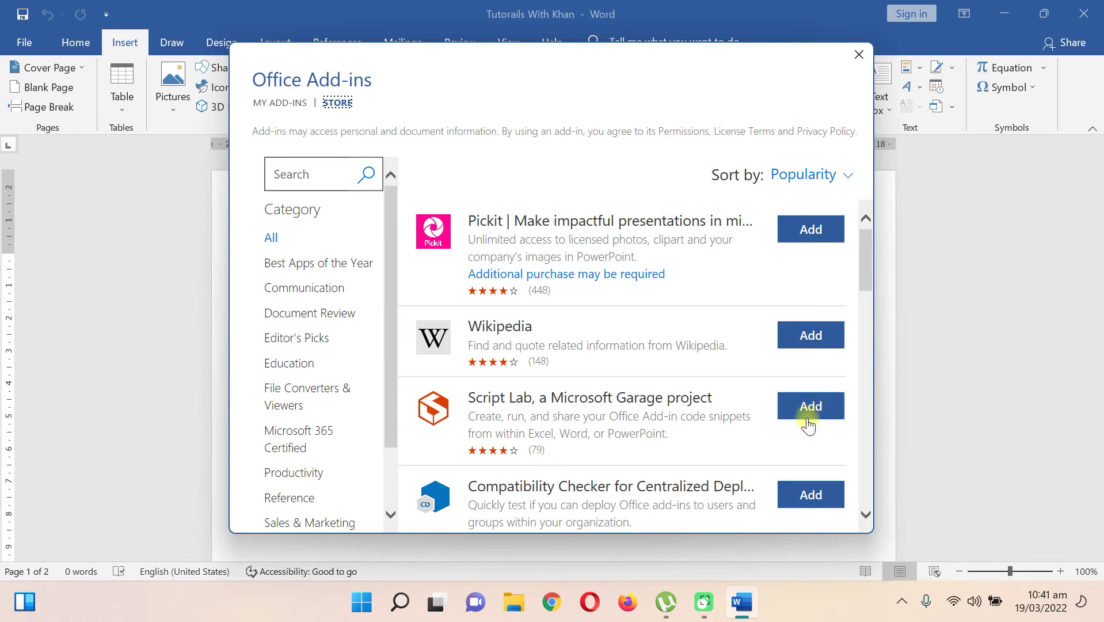
pyautogui.click(803, 237)
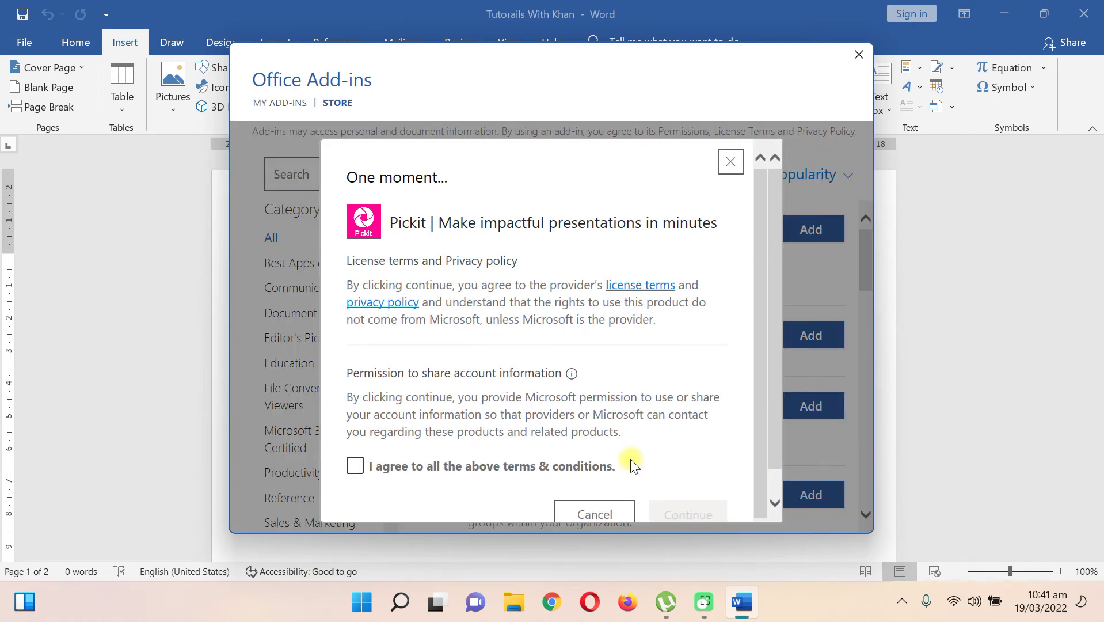
pyautogui.click(359, 466)
pyautogui.scroll(-1, 633, 397)
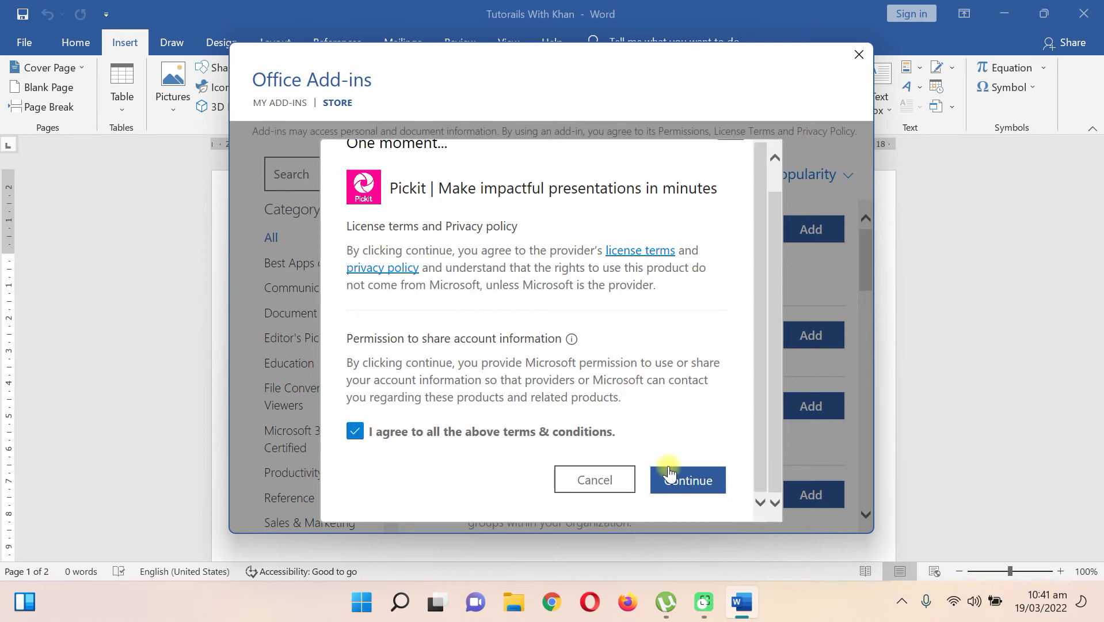
pyautogui.click(671, 476)
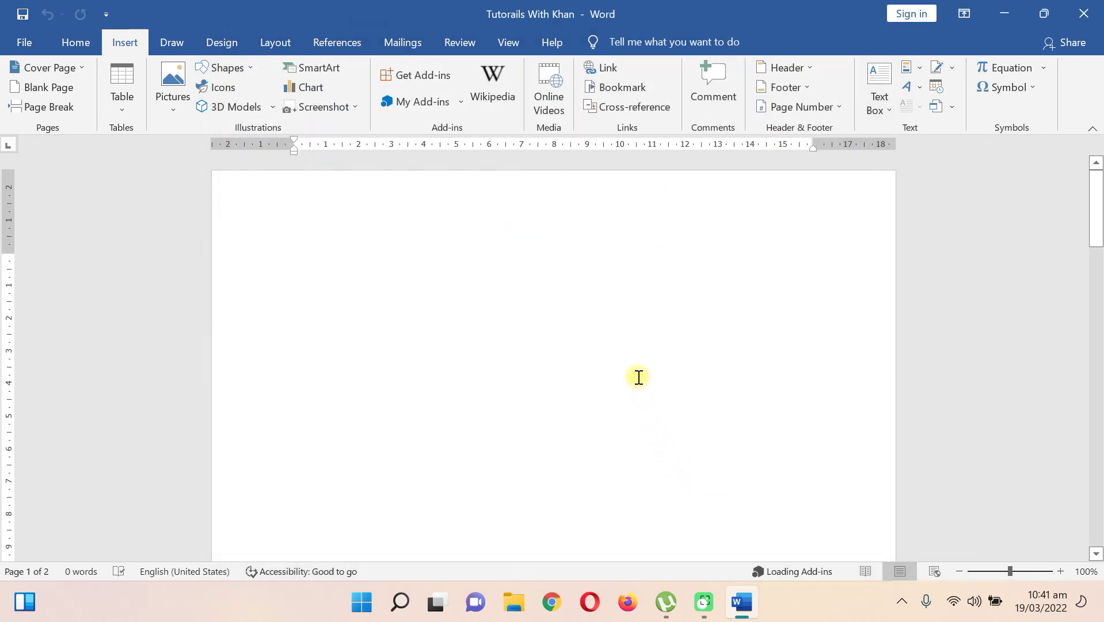
# Set the ribbon to Show Tabs and Commands so Home shows Data Finder and Pickit Images.
pyautogui.click(1093, 128)
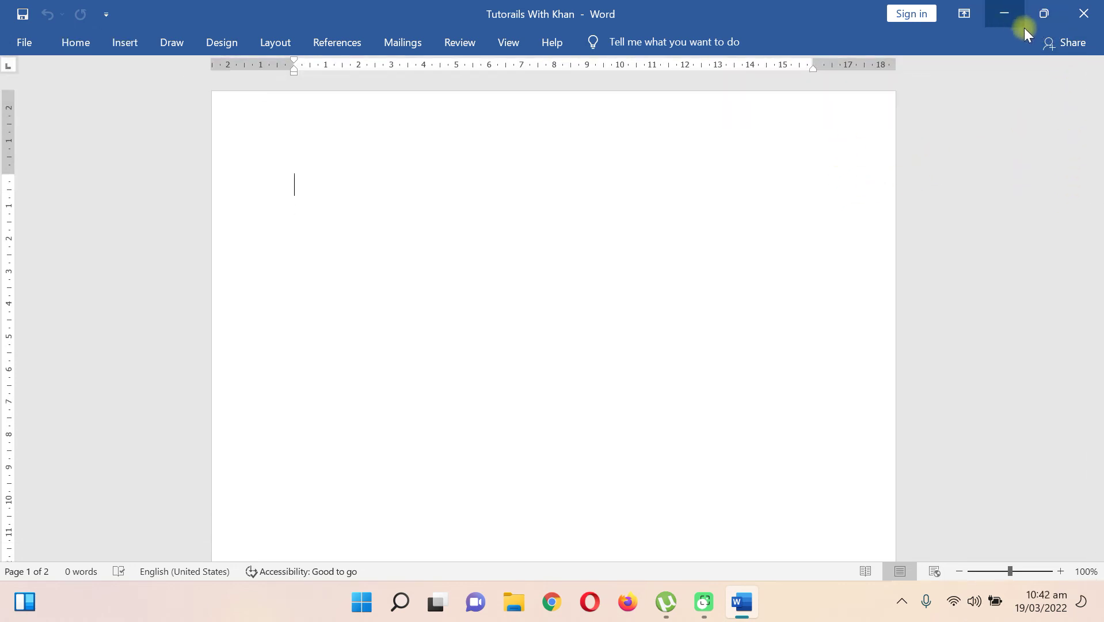
pyautogui.click(960, 13)
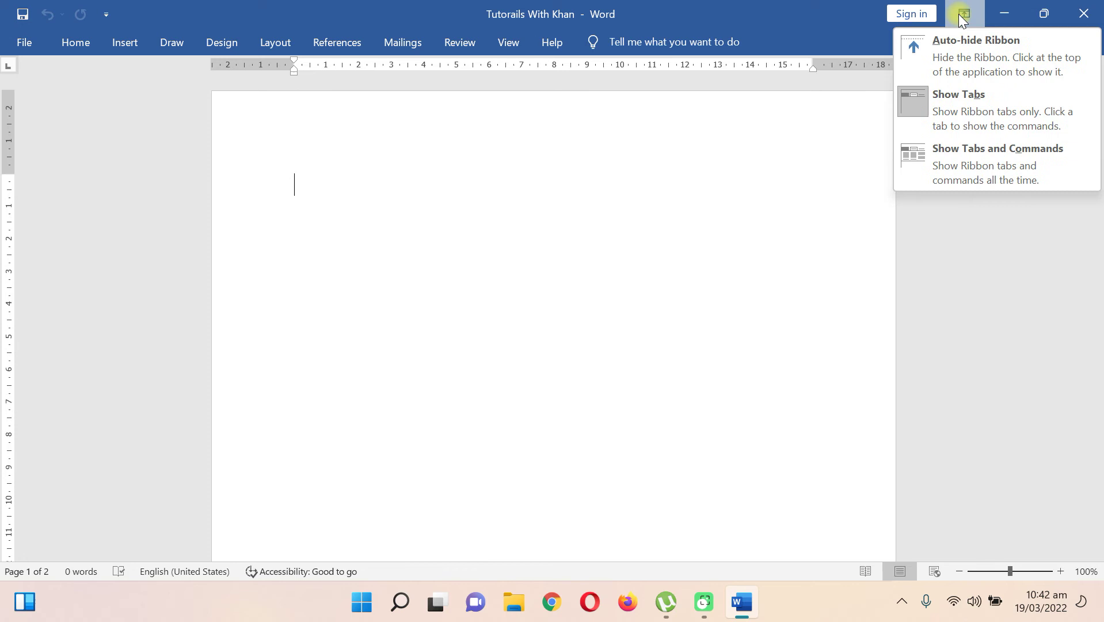
pyautogui.click(976, 150)
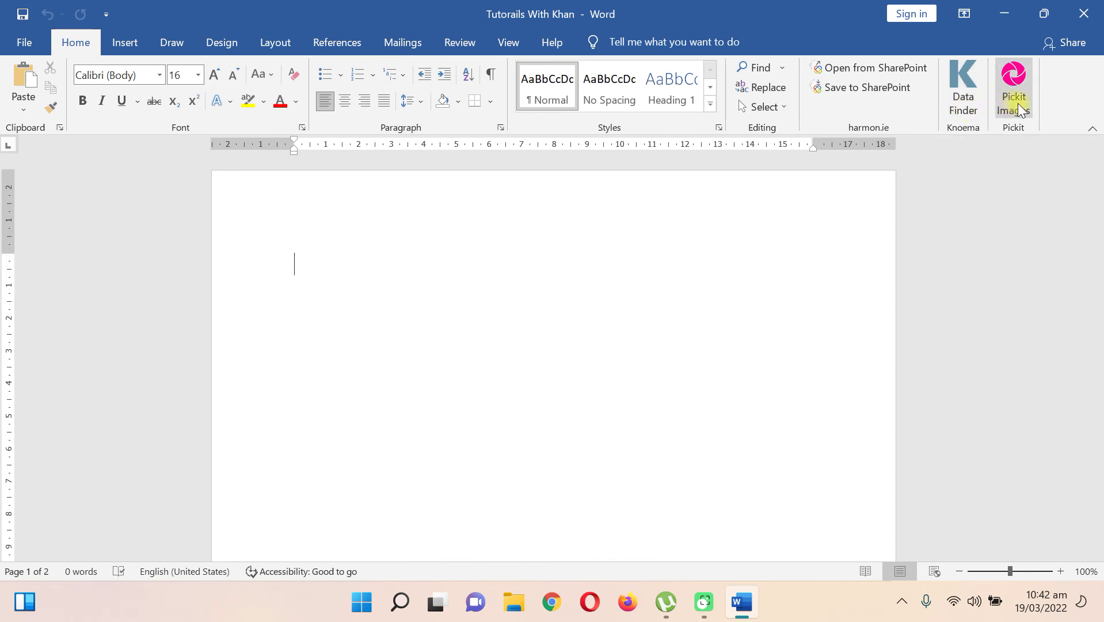
# Try DataFinder's Start now, close its sign-in window, open Pickit Images and close the DataFinder pane.
pyautogui.click(954, 111)
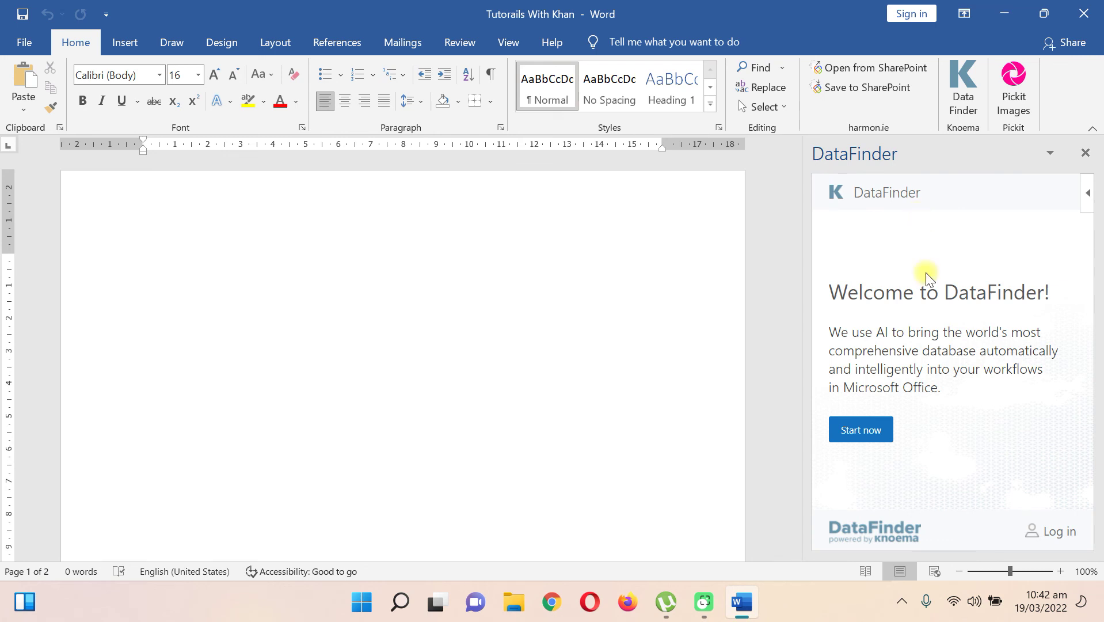
pyautogui.click(871, 443)
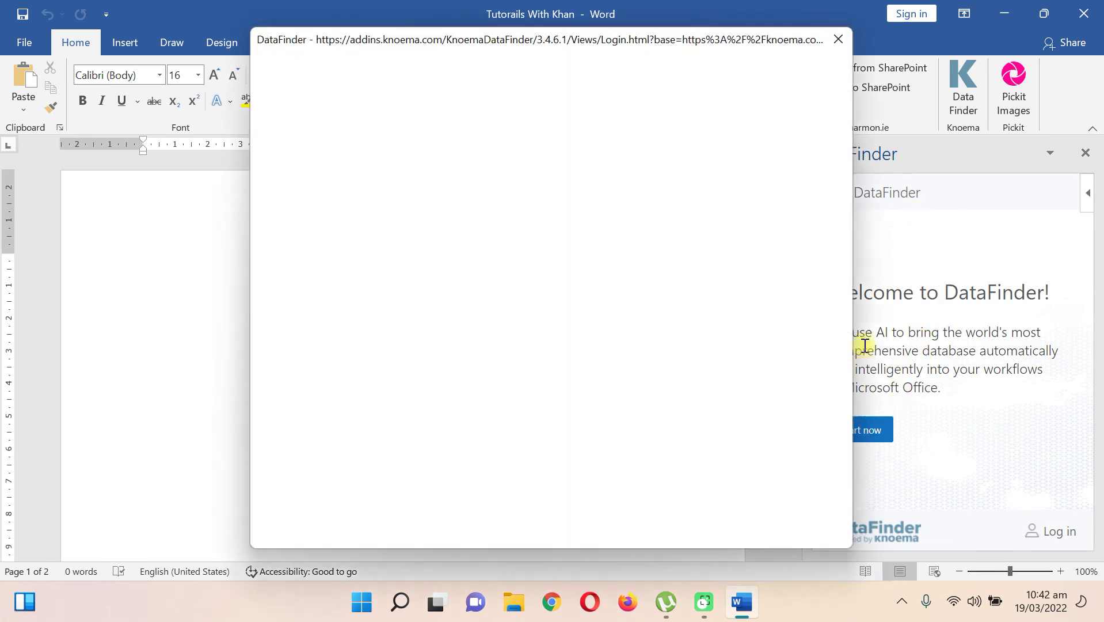
pyautogui.click(834, 39)
pyautogui.click(1014, 93)
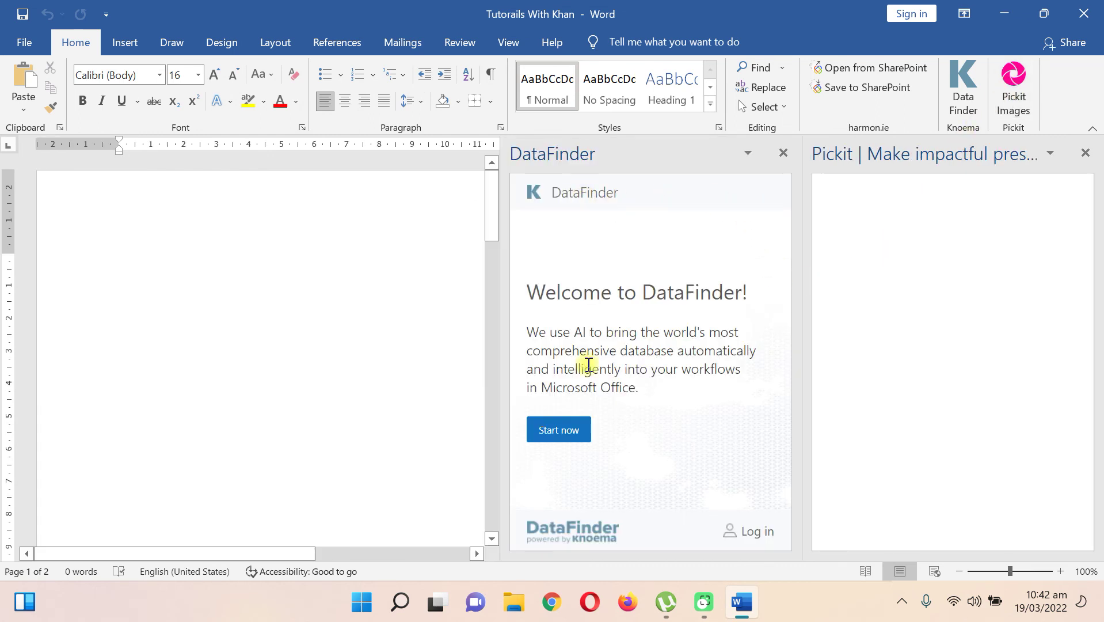
pyautogui.click(784, 151)
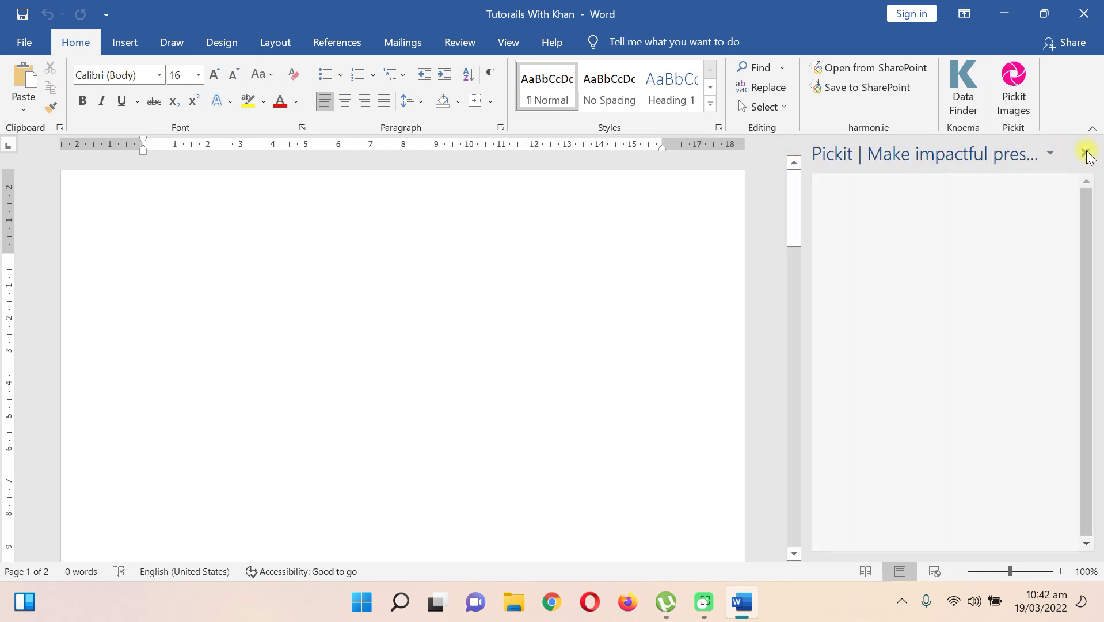